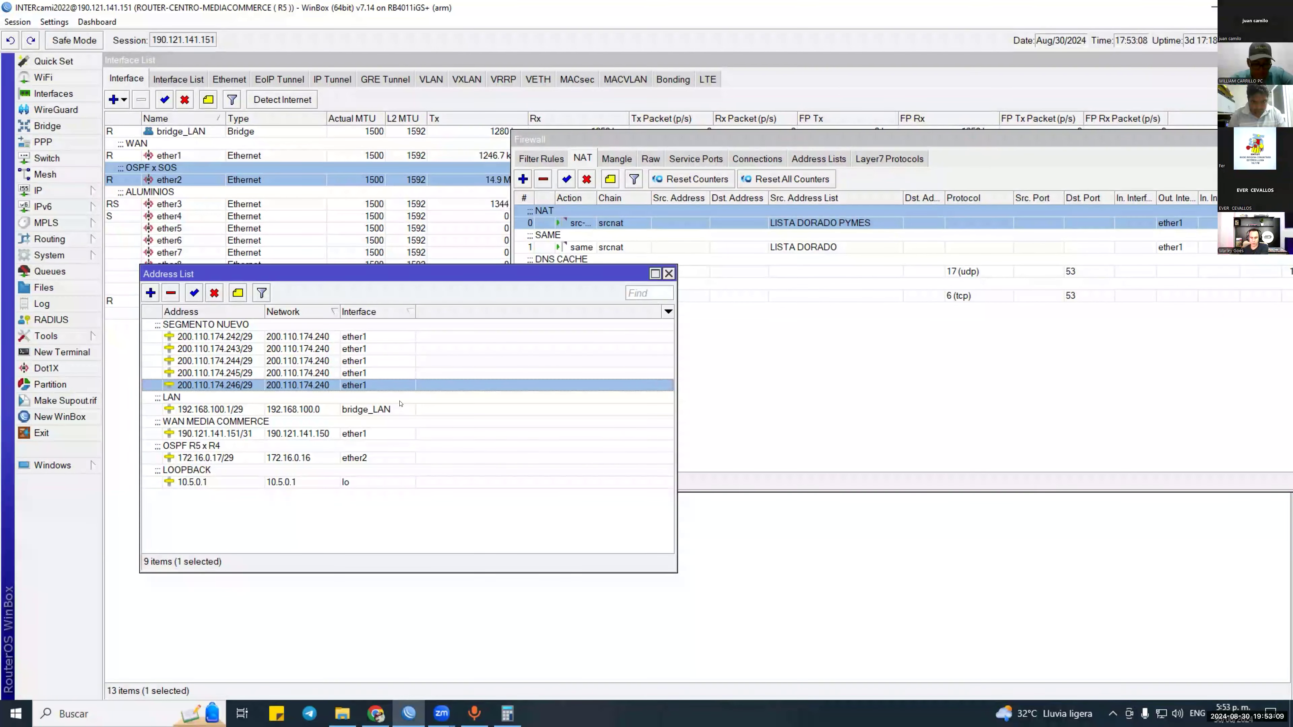
# Review the SAME NAT rule and the details of the WAN MEDIA COMMERCE address on ether1 without changing them.
pyautogui.click(575, 243)
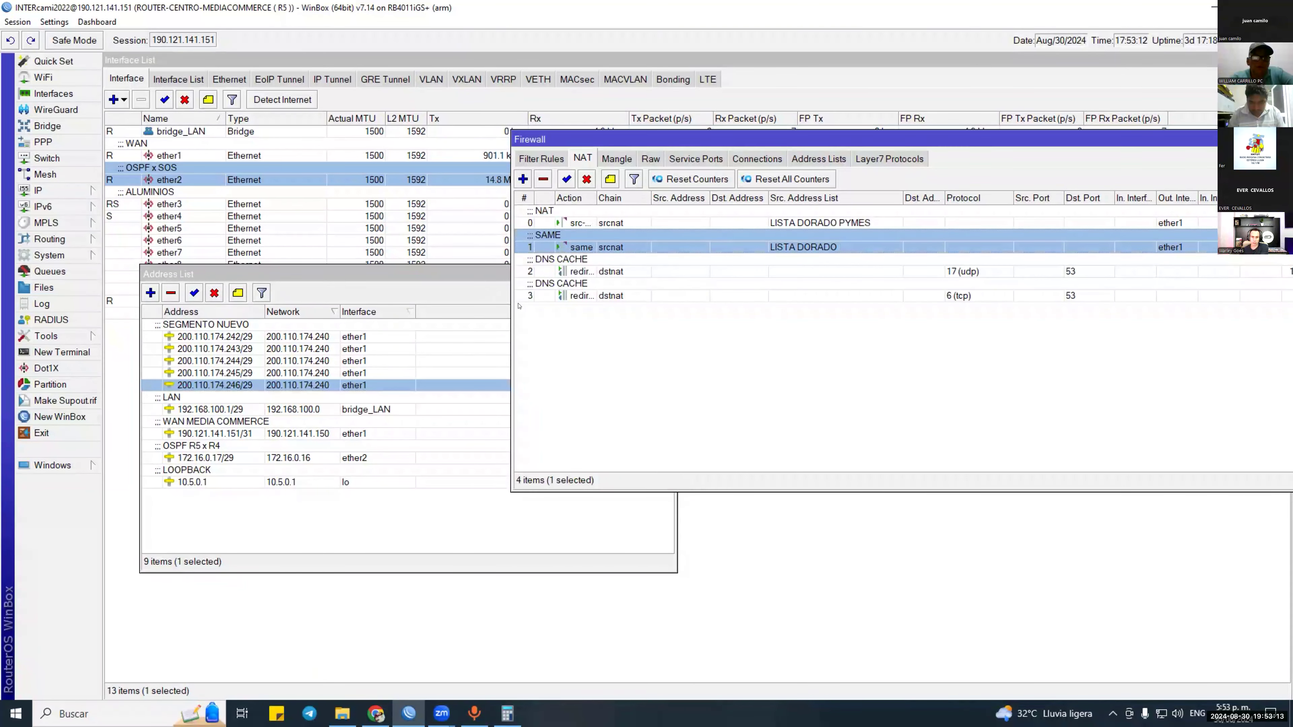
pyautogui.click(479, 296)
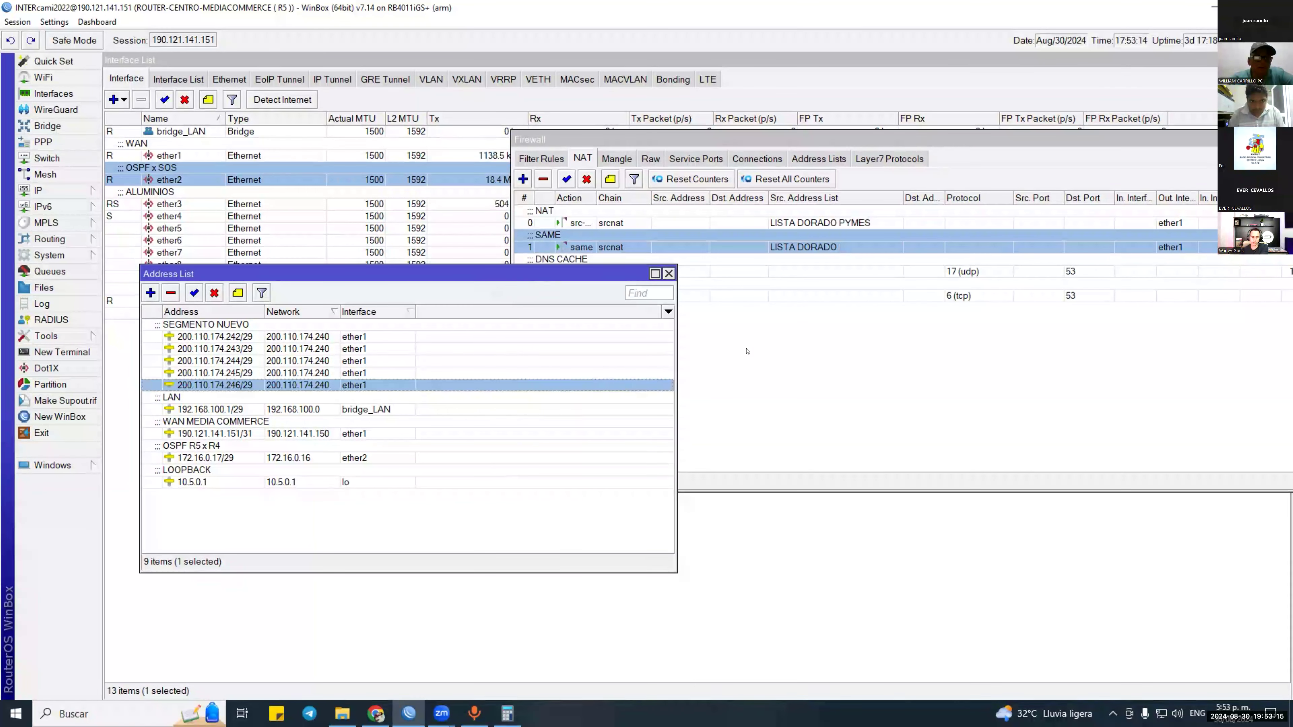
pyautogui.click(753, 340)
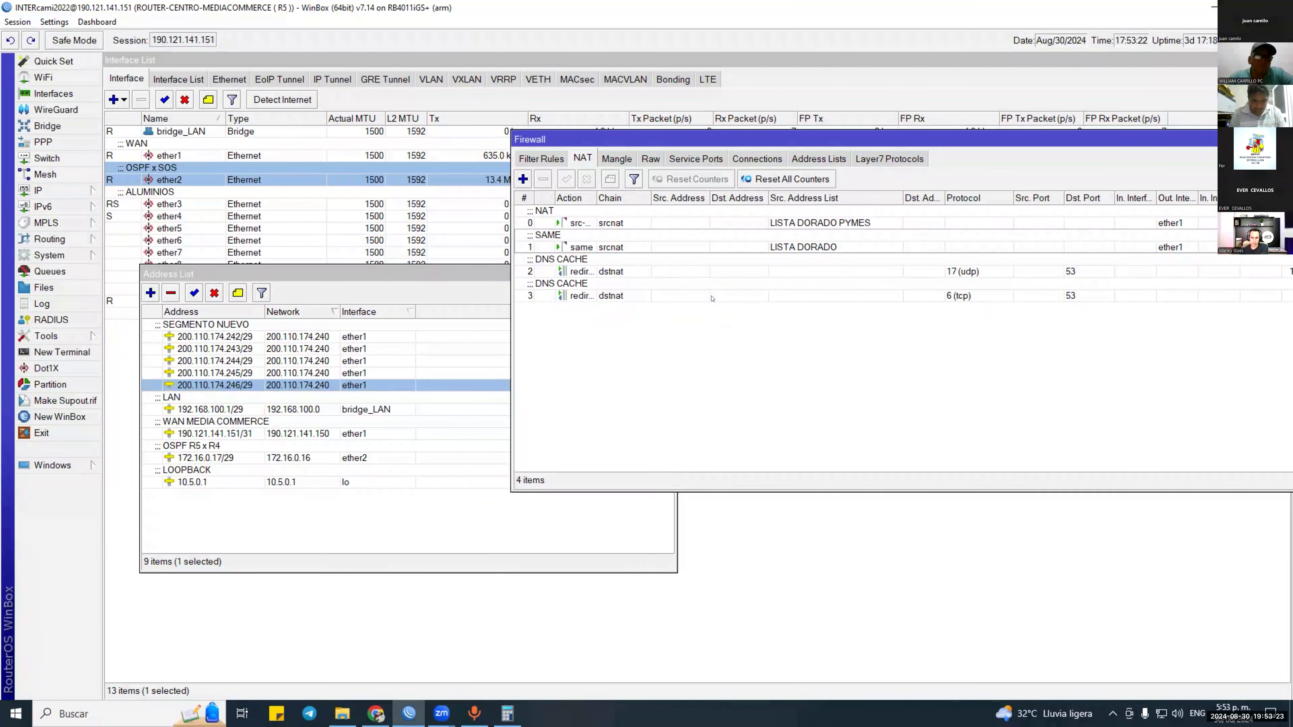
pyautogui.click(314, 433)
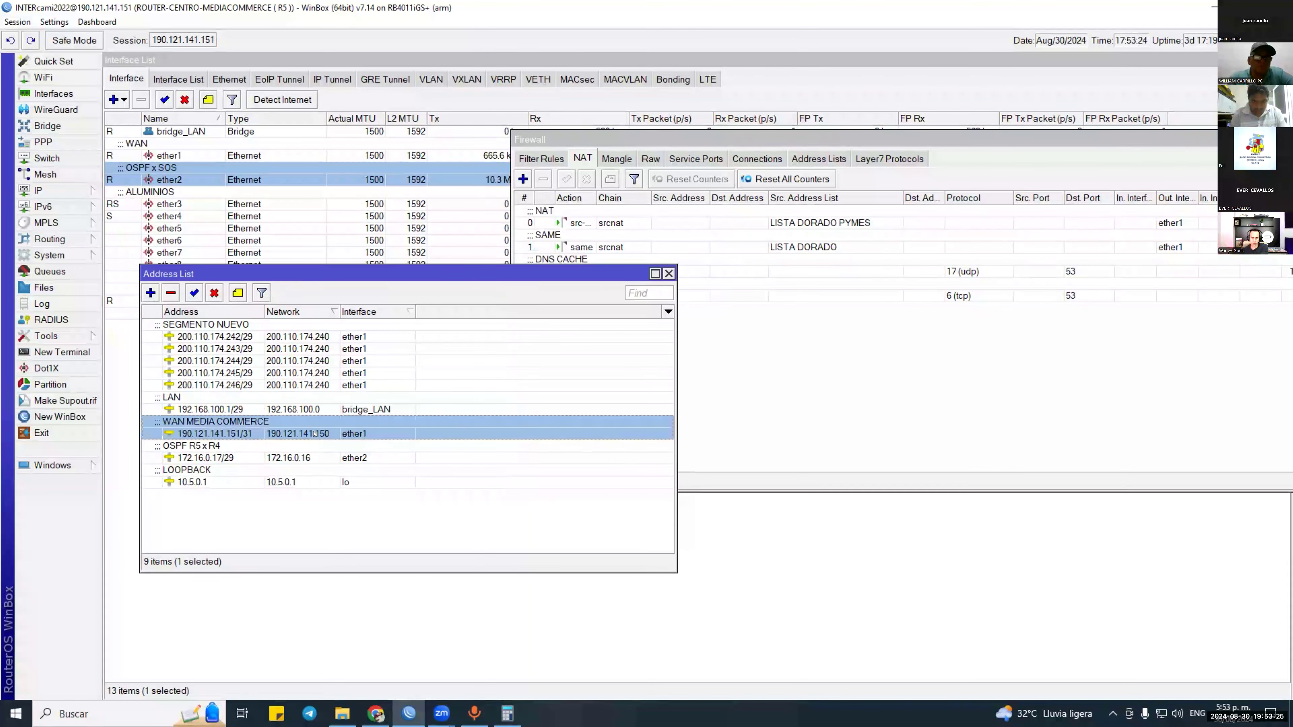
pyautogui.doubleClick(238, 428)
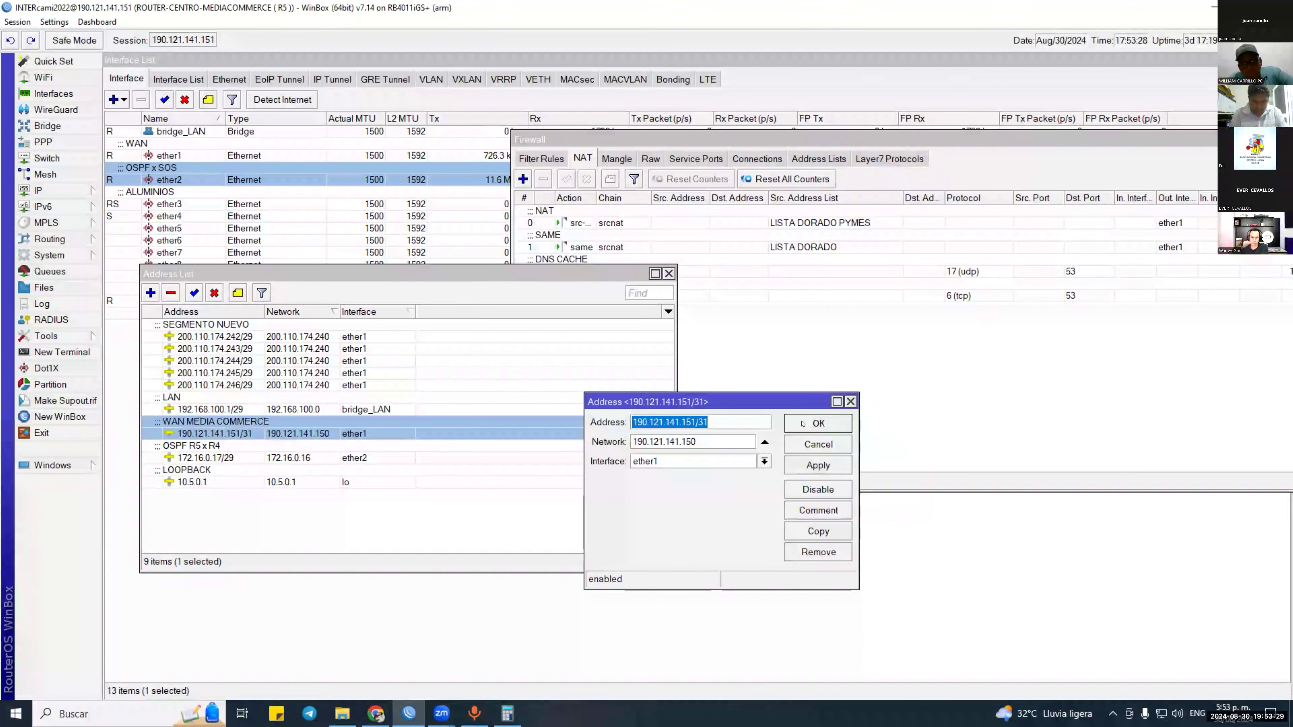
pyautogui.click(817, 424)
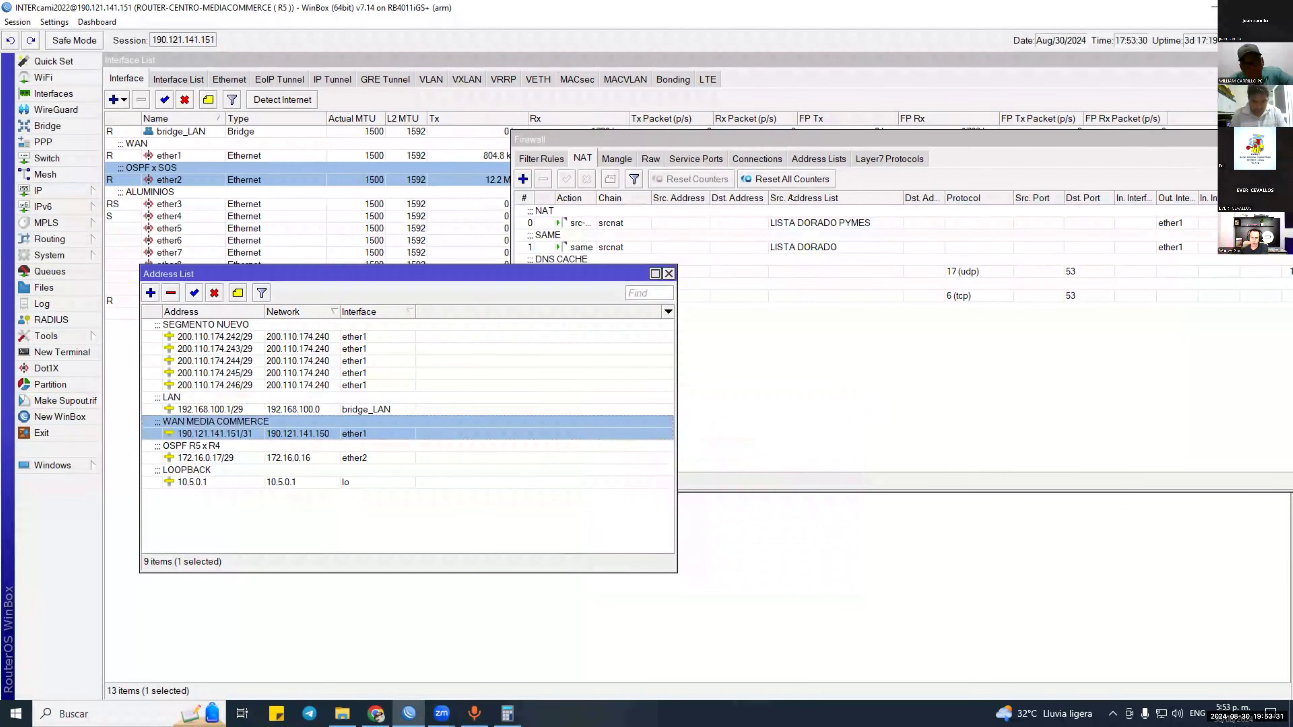
# Compare the source NAT rules for LISTA DORADO PYMES and LISTA DORADO in the firewall.
pyautogui.click(670, 224)
pyautogui.click(670, 244)
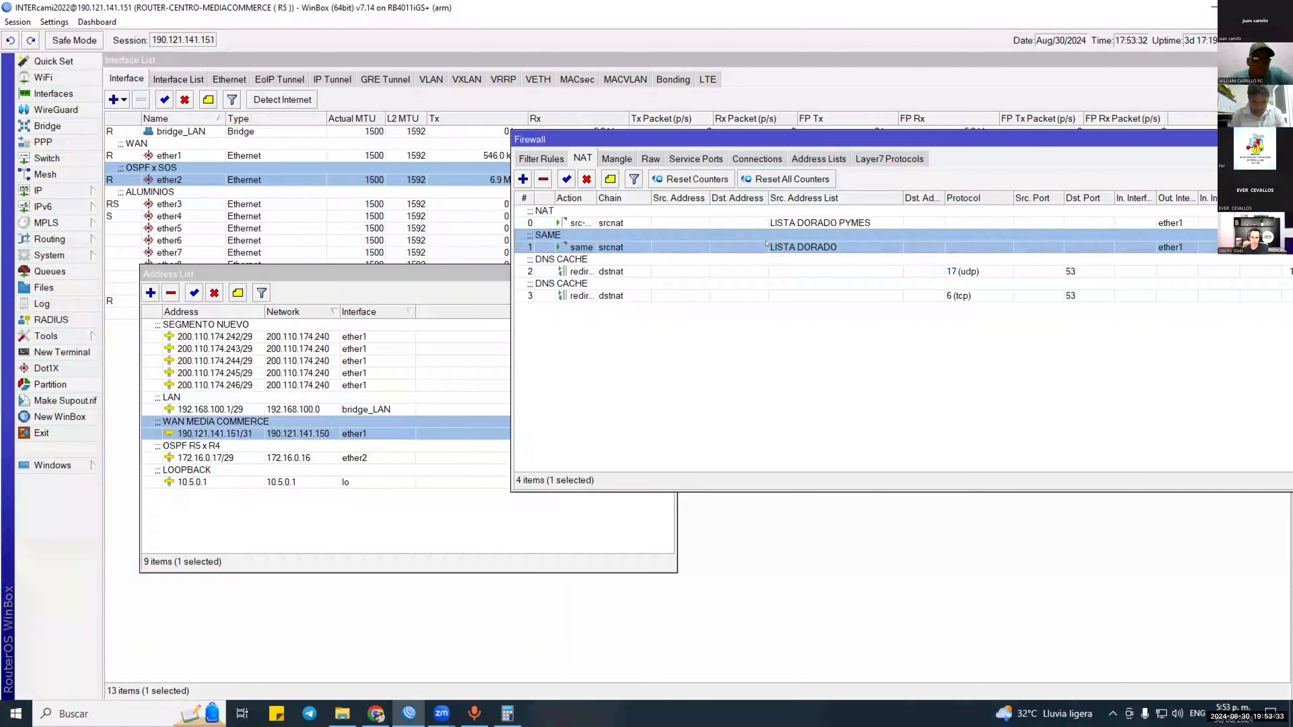
pyautogui.click(779, 223)
pyautogui.click(780, 239)
pyautogui.click(779, 223)
pyautogui.click(780, 239)
pyautogui.click(779, 222)
pyautogui.click(779, 239)
pyautogui.click(766, 223)
pyautogui.click(779, 239)
pyautogui.click(766, 222)
pyautogui.click(779, 239)
pyautogui.click(766, 222)
pyautogui.click(779, 241)
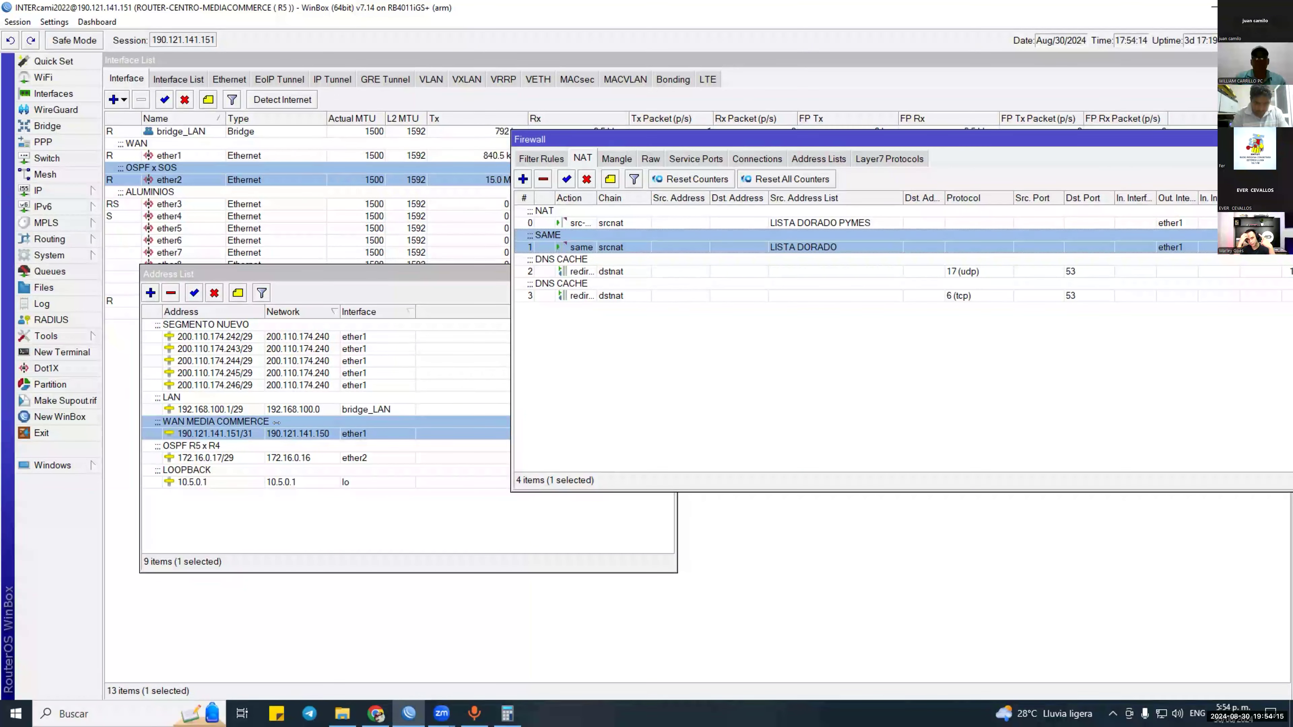
# Inspect the address range and subnet mask of the WAN MEDIA COMMERCE entry.
pyautogui.doubleClick(285, 434)
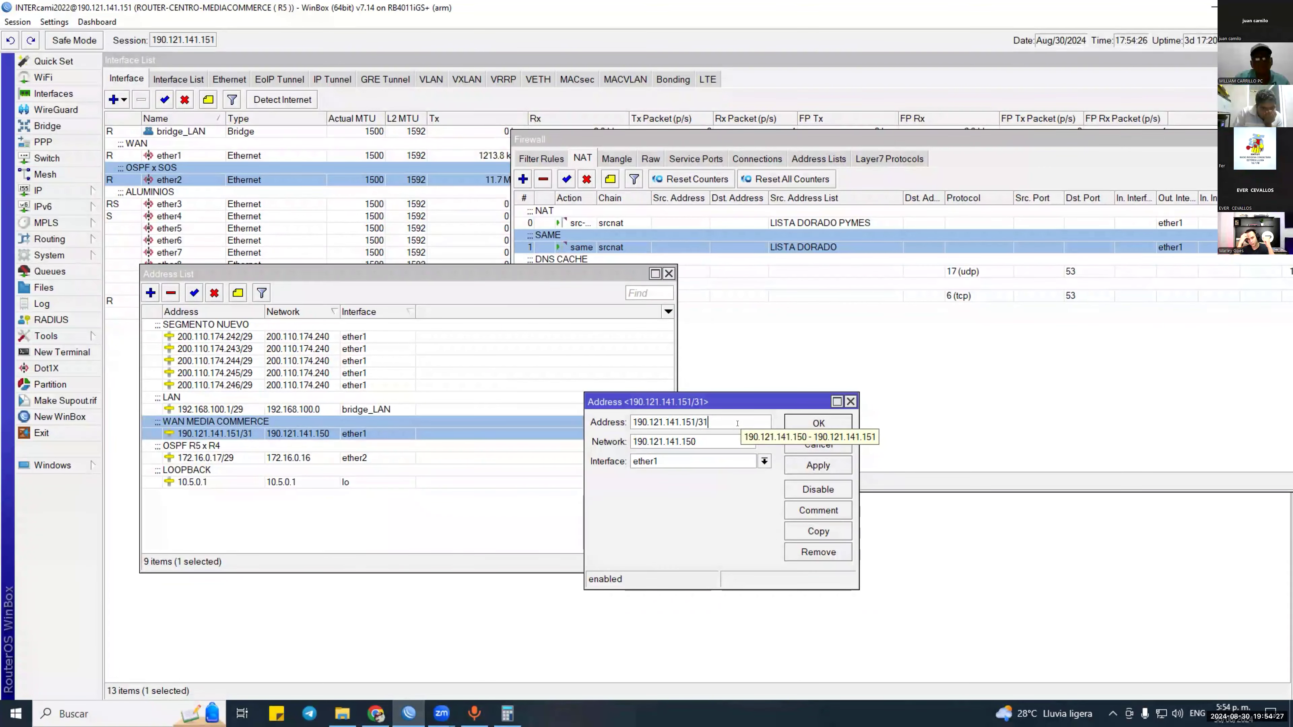
pyautogui.moveTo(723, 422); pyautogui.dragTo(631, 422)
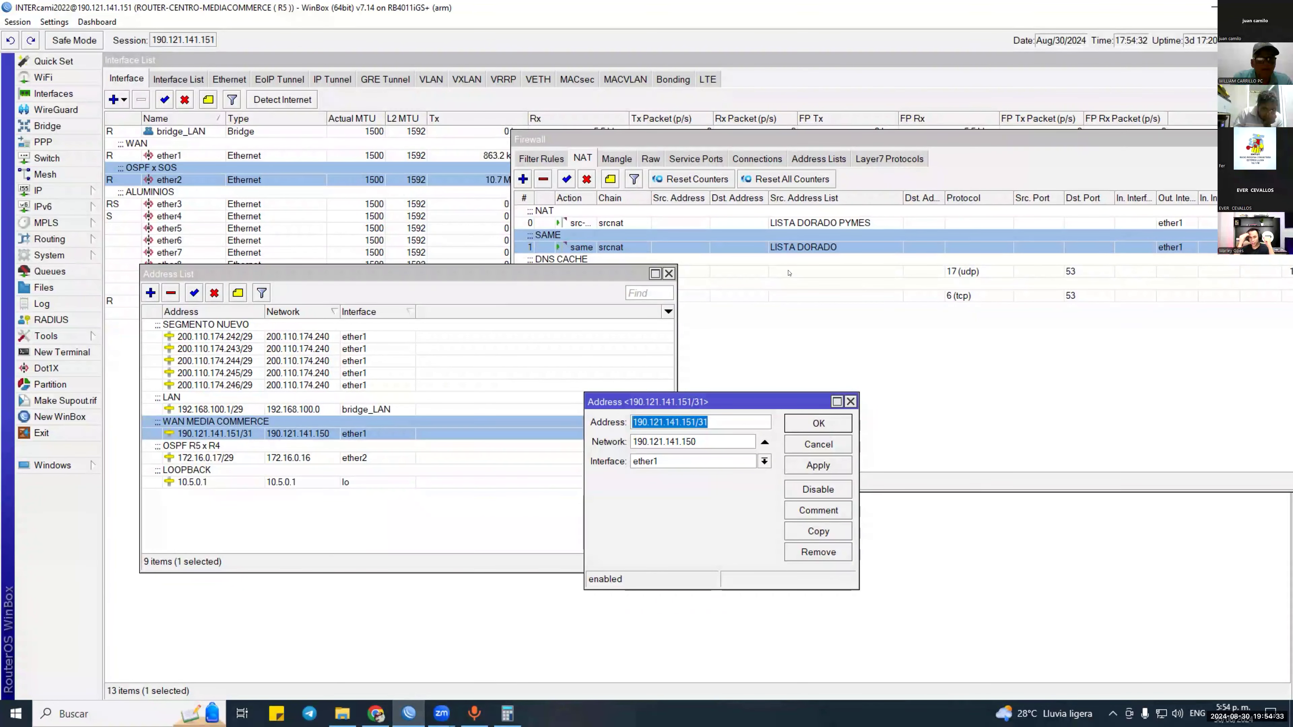
pyautogui.click(850, 401)
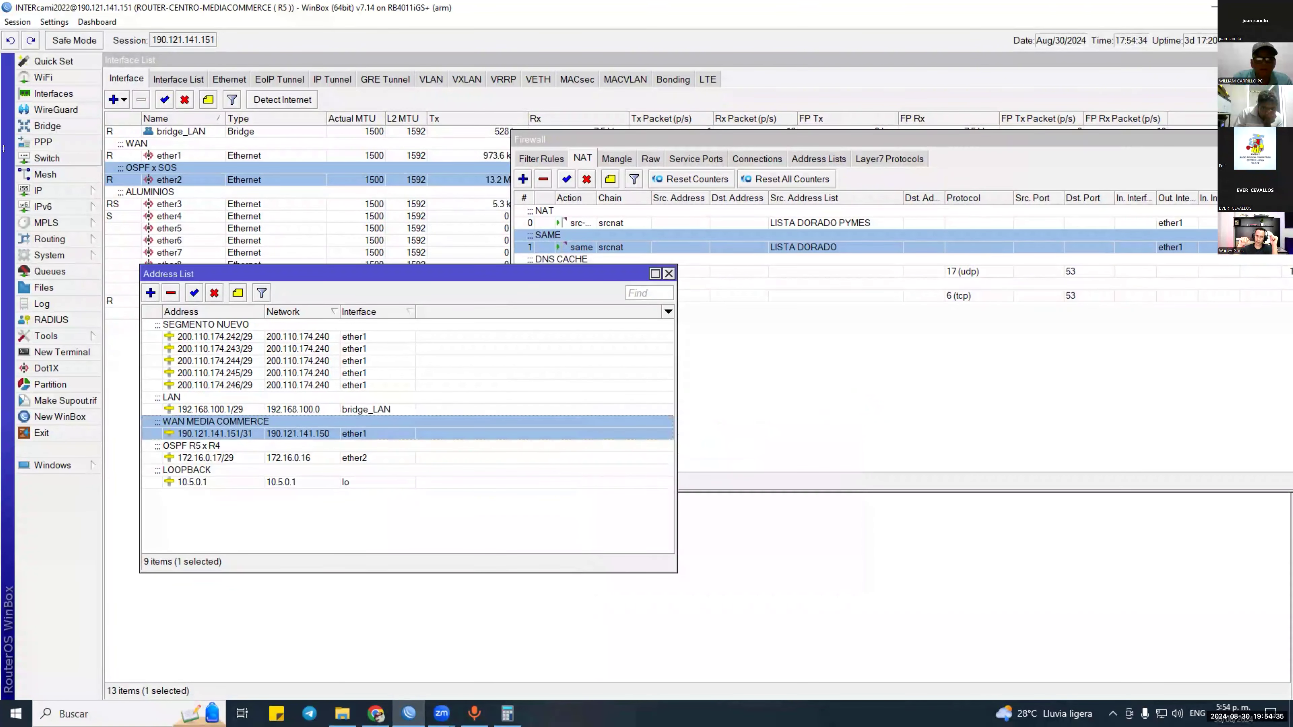
# Inspect the static route to 200.110.174.242/32 via gateway 200.110.174.241 and remove it from the IP route list.
pyautogui.click(38, 190)
pyautogui.moveTo(38, 189)
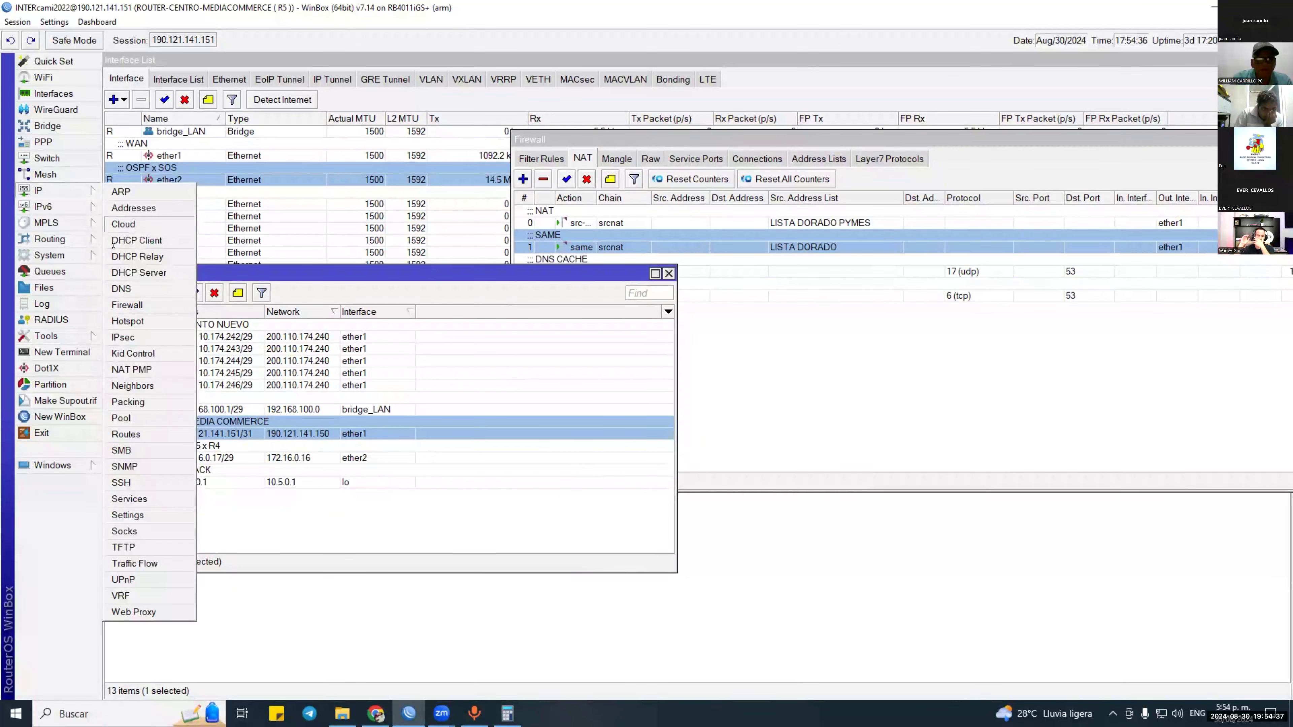
pyautogui.click(127, 434)
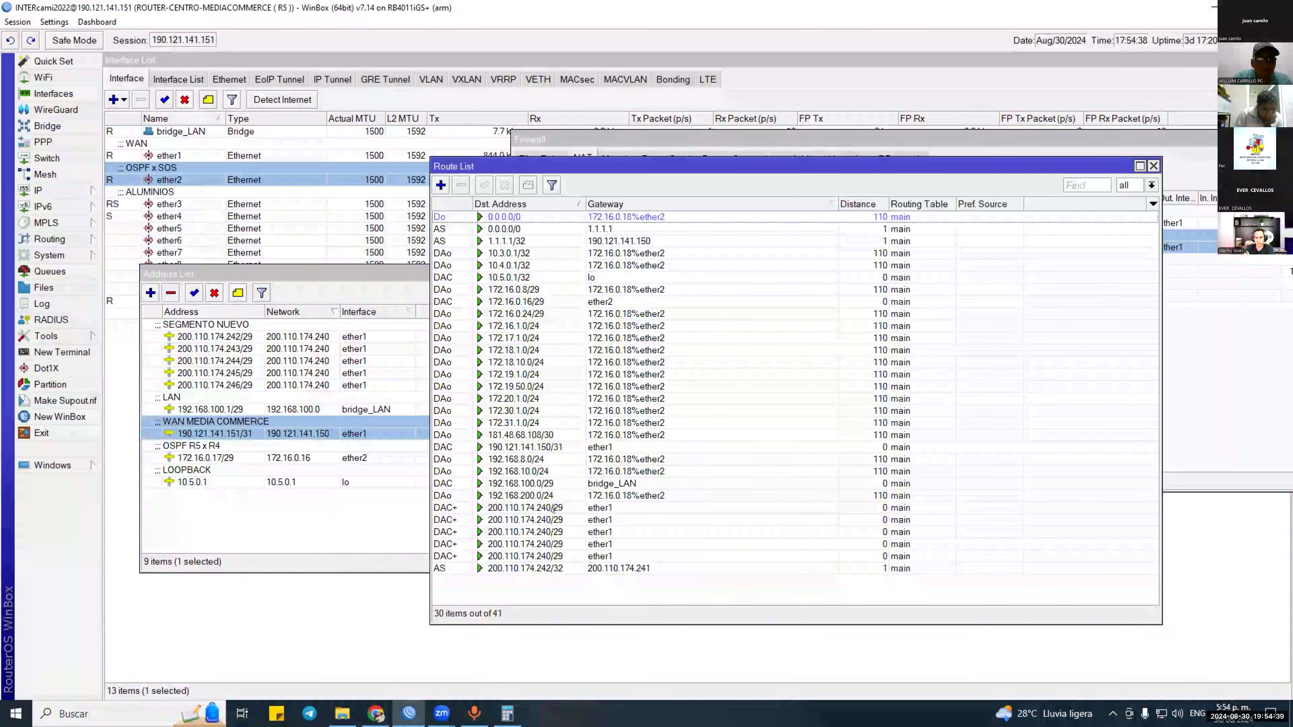
pyautogui.click(544, 568)
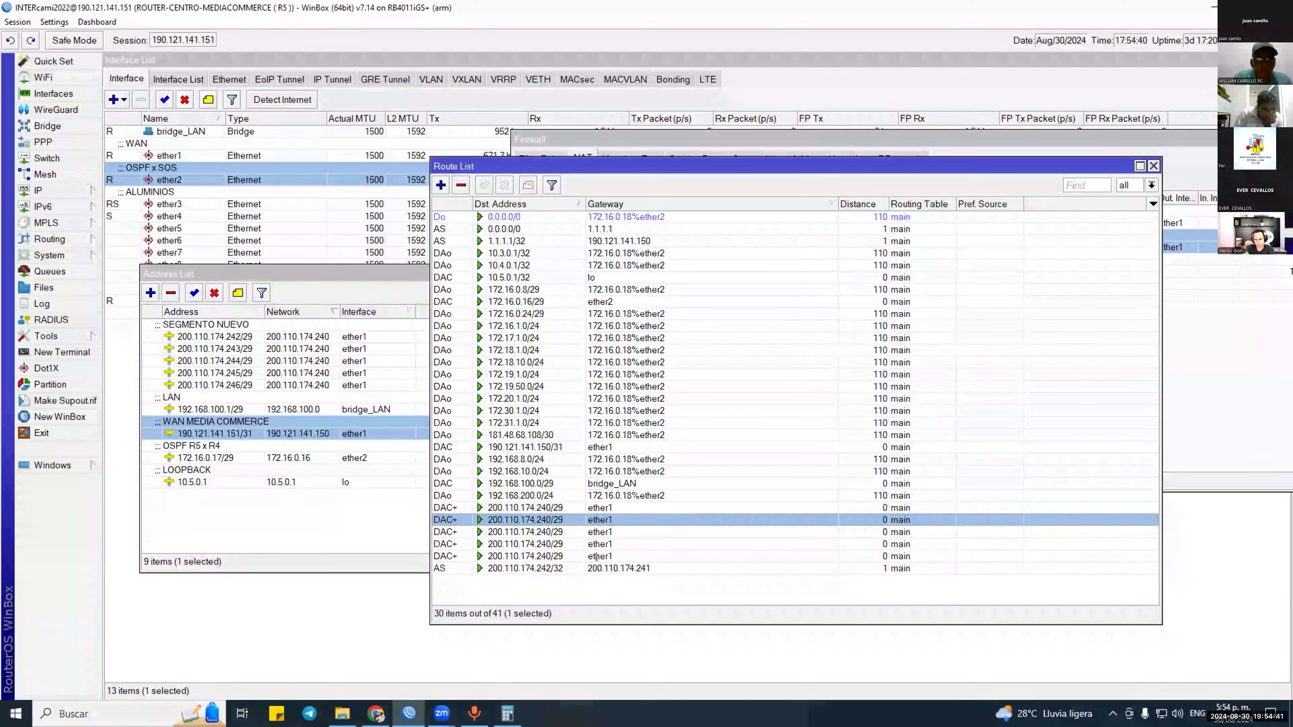
pyautogui.doubleClick(545, 568)
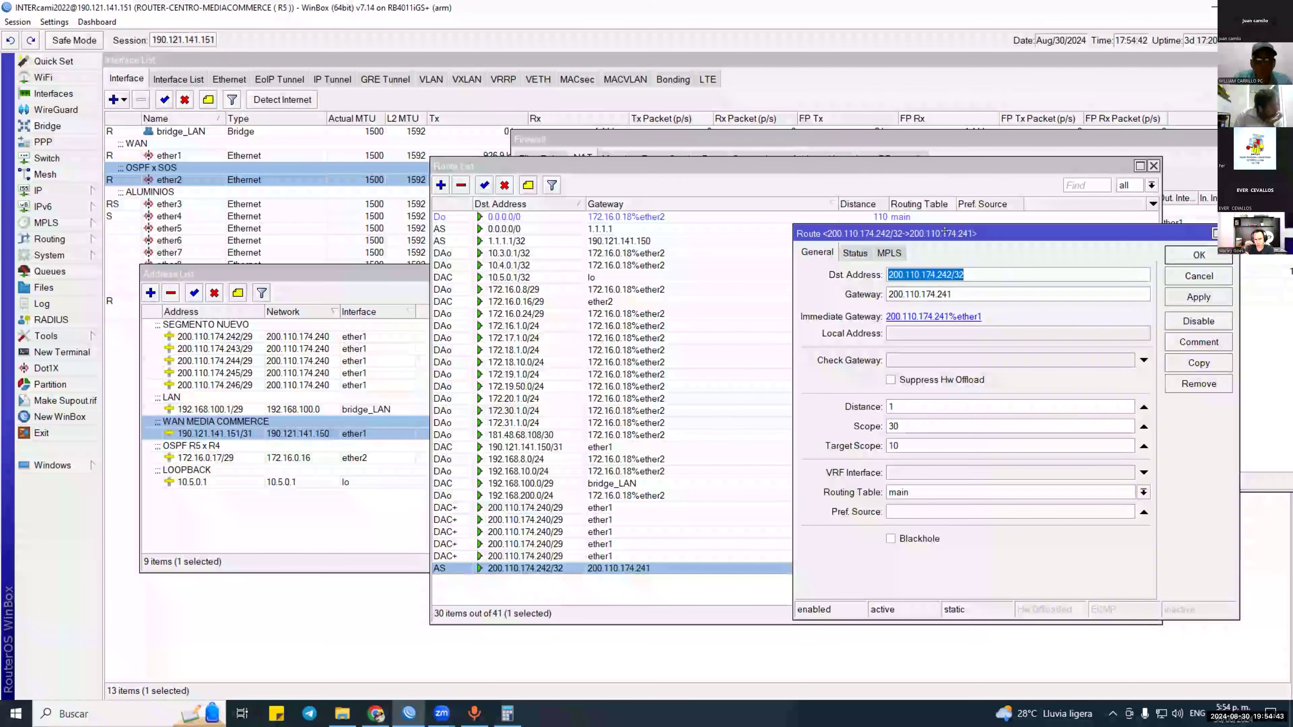
pyautogui.moveTo(951, 234); pyautogui.dragTo(836, 245)
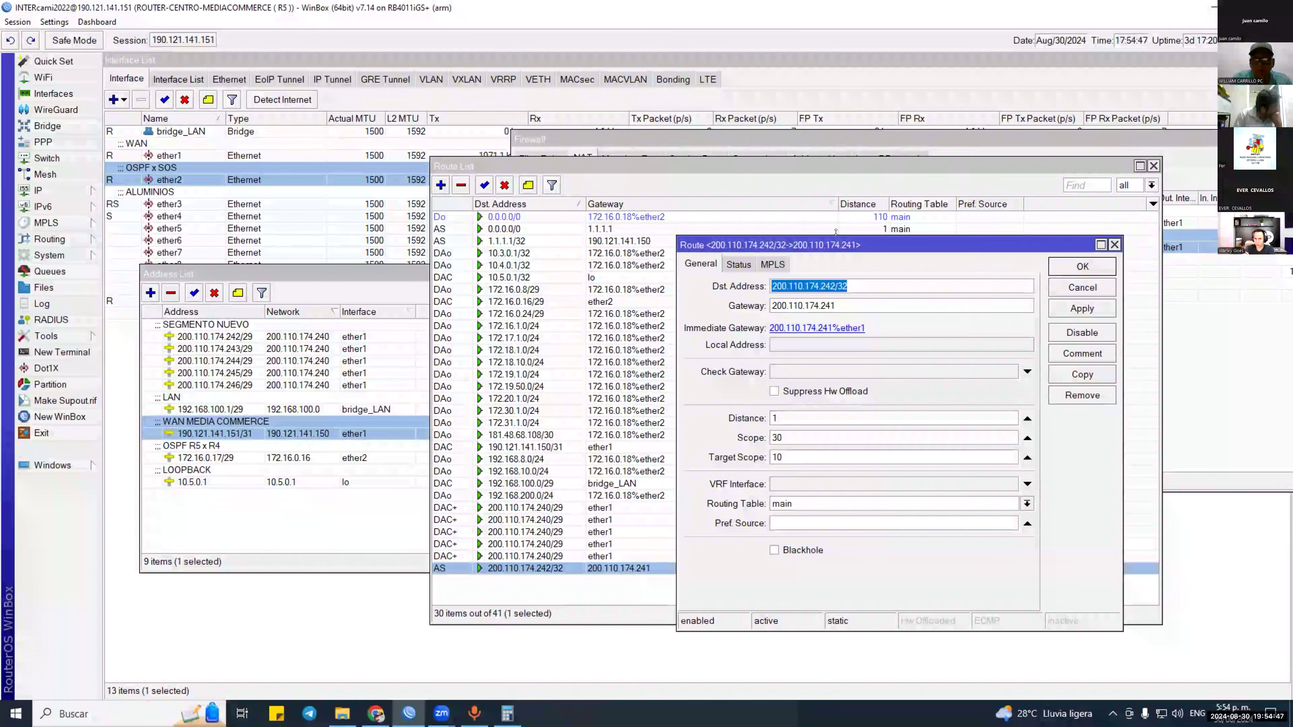
pyautogui.press('Escape')
pyautogui.click(461, 185)
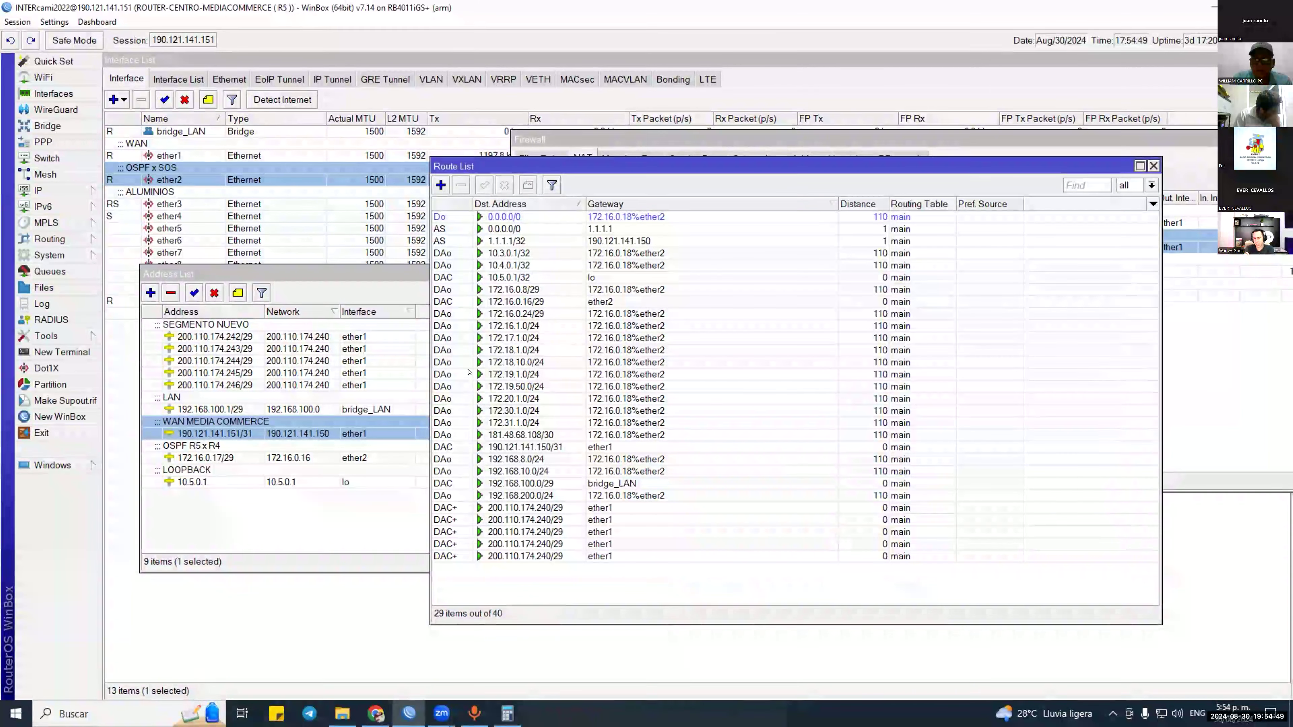
# Review the connected 200.110.174.240/29 routes through ether1 and the firewall NAT rules.
pyautogui.click(603, 520)
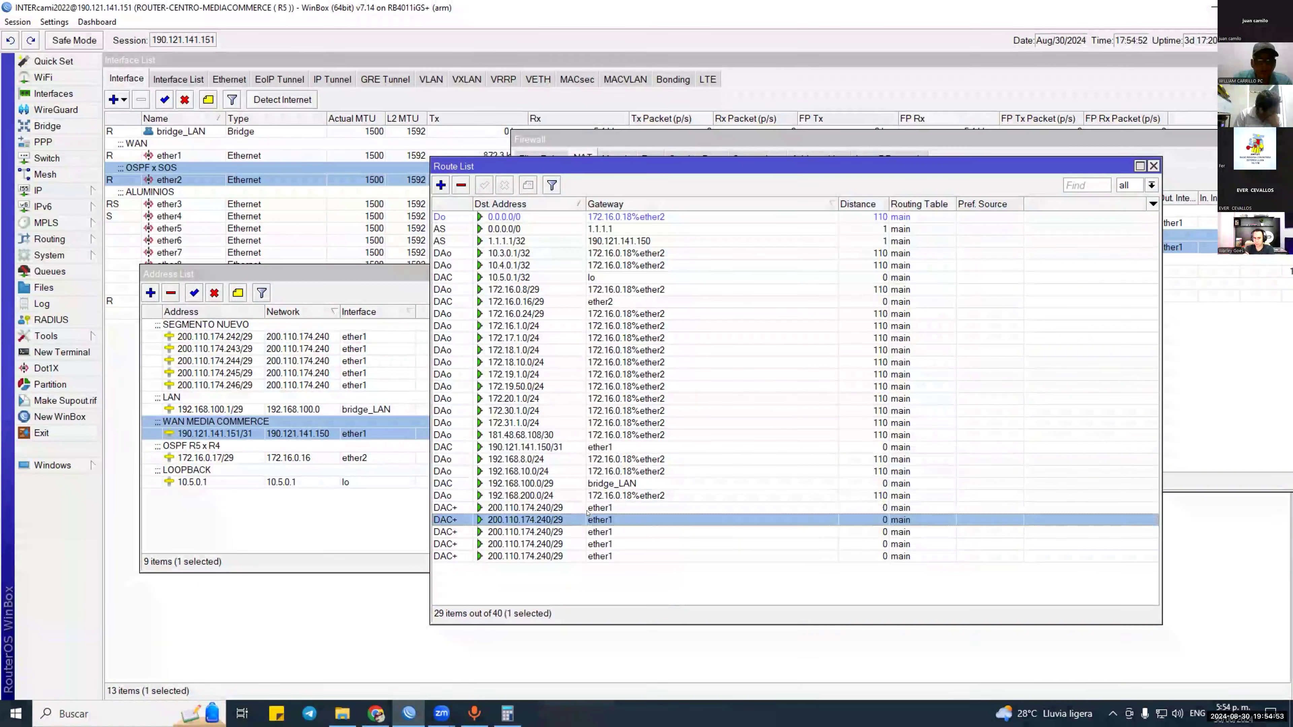
pyautogui.click(594, 506)
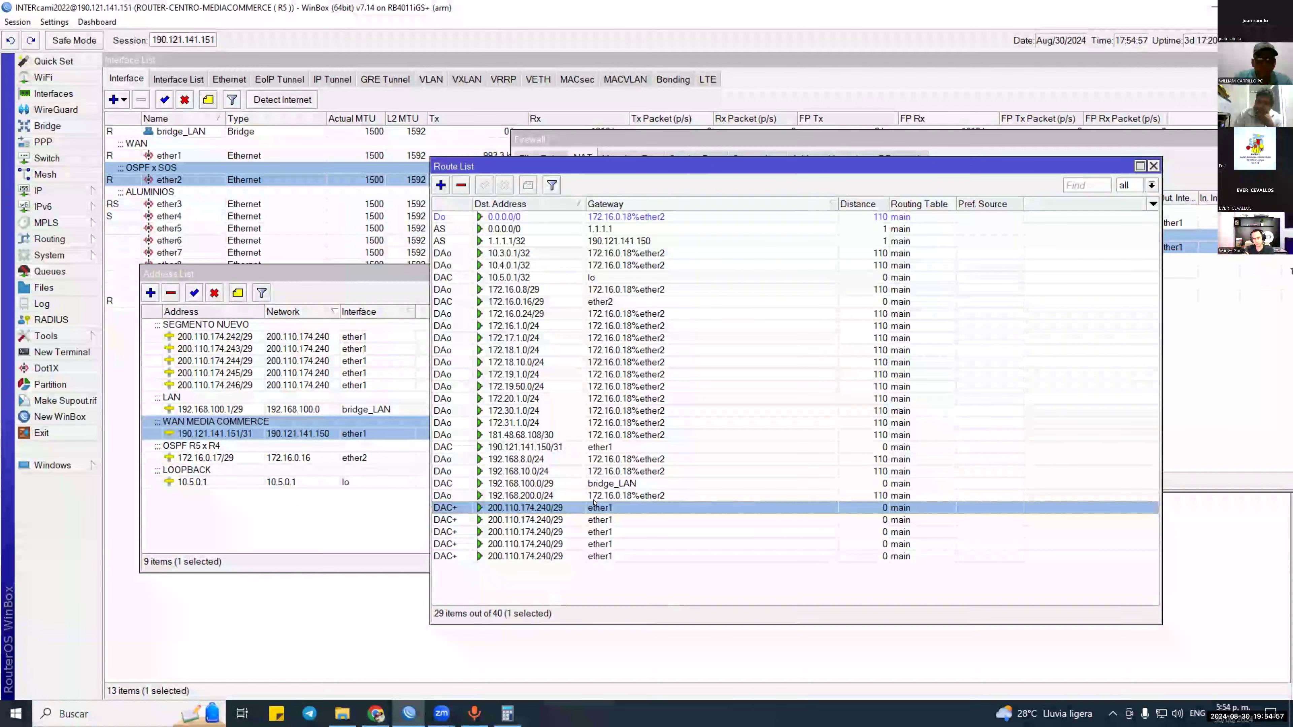
pyautogui.click(259, 169)
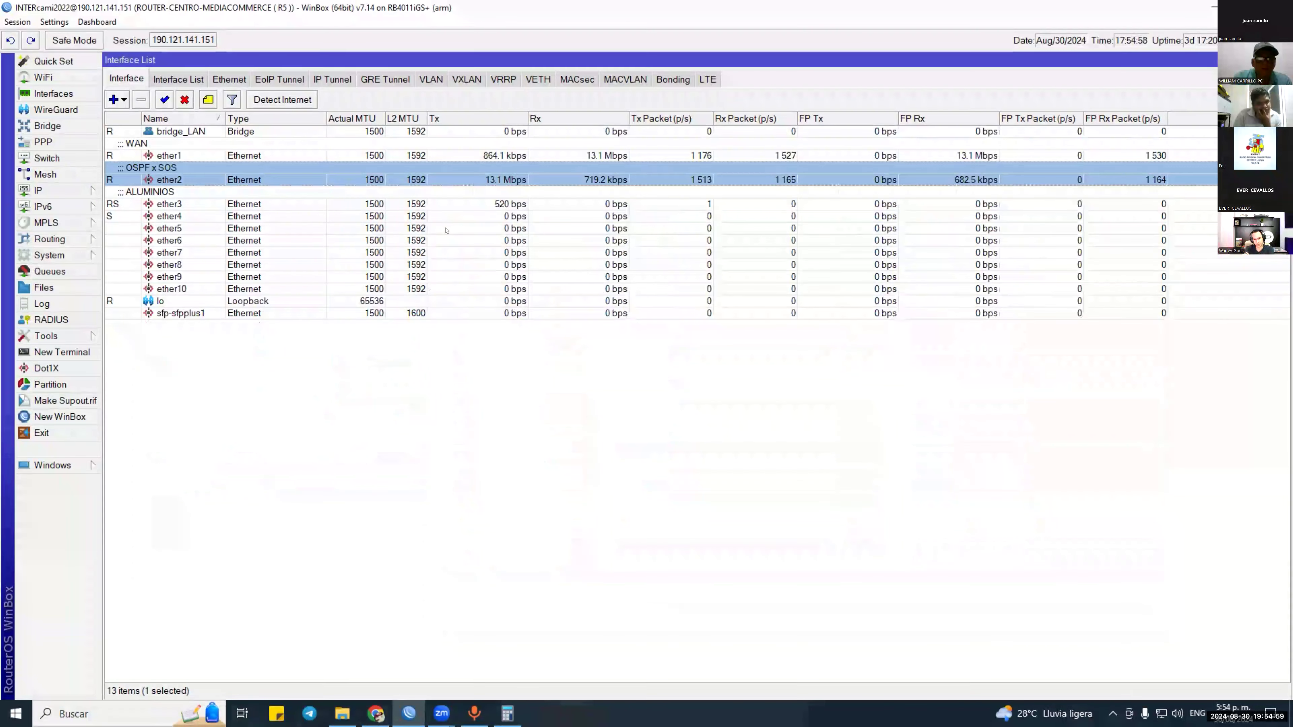
pyautogui.click(38, 190)
pyautogui.click(127, 432)
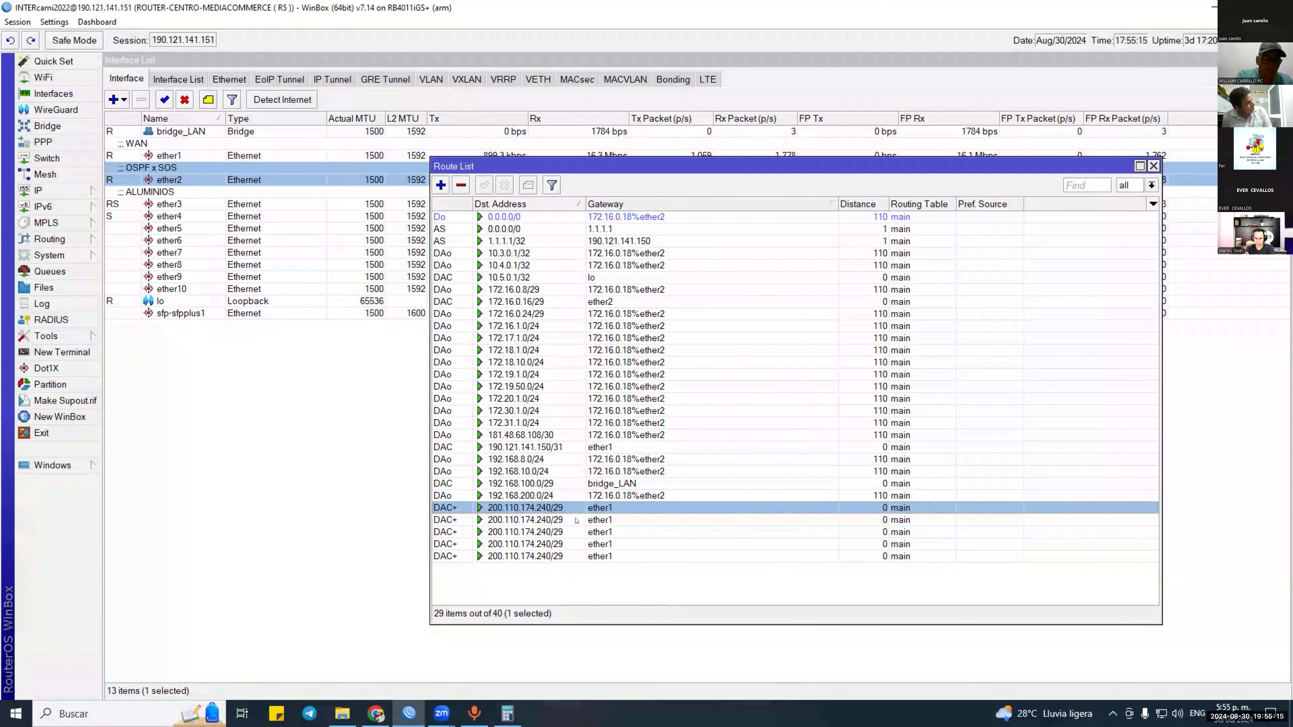
pyautogui.click(51, 191)
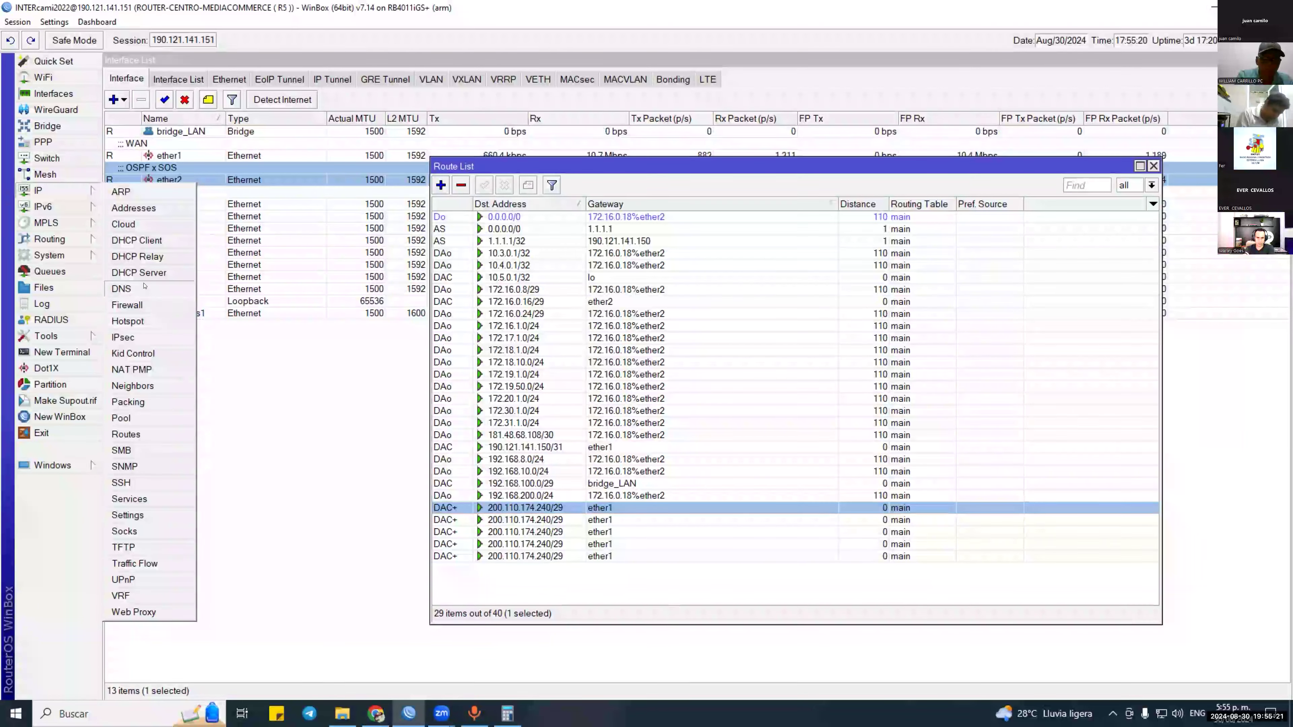
pyautogui.click(126, 304)
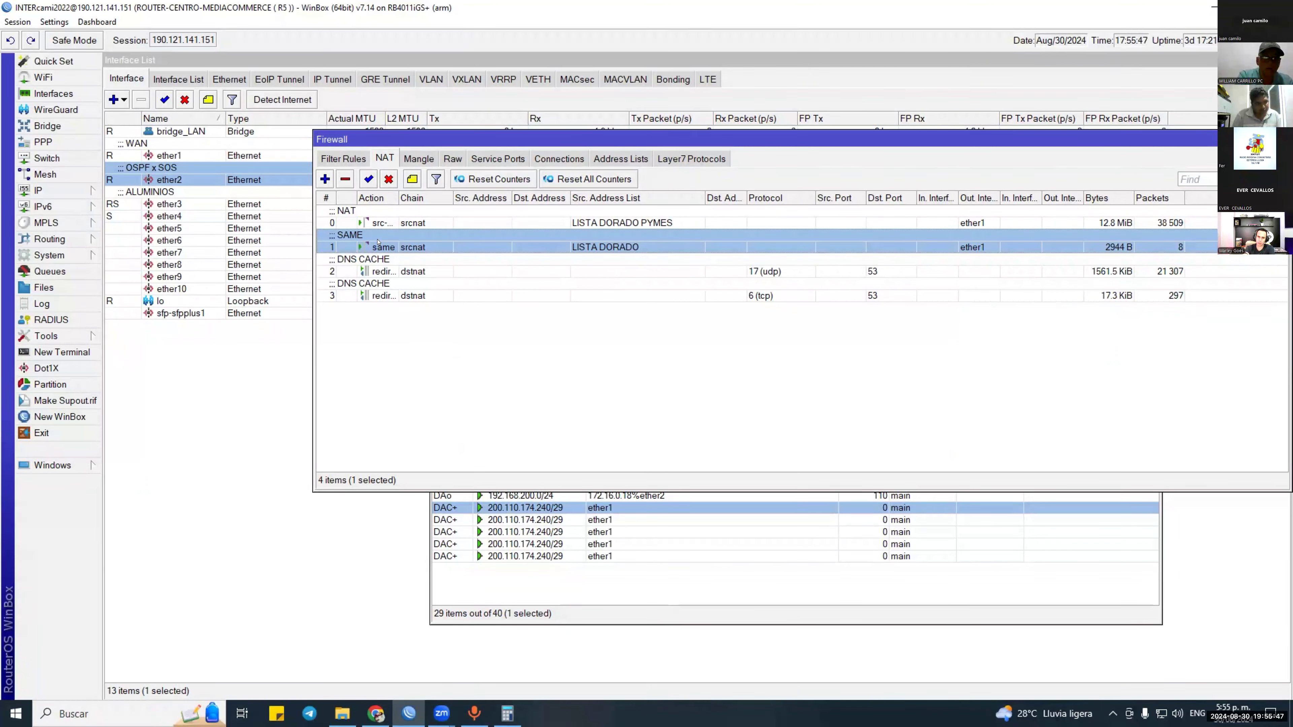
# Check the default origination and redistribution settings of the OSPF instance ospf-instance-v2, leaving them as they are.
pyautogui.click(60, 237)
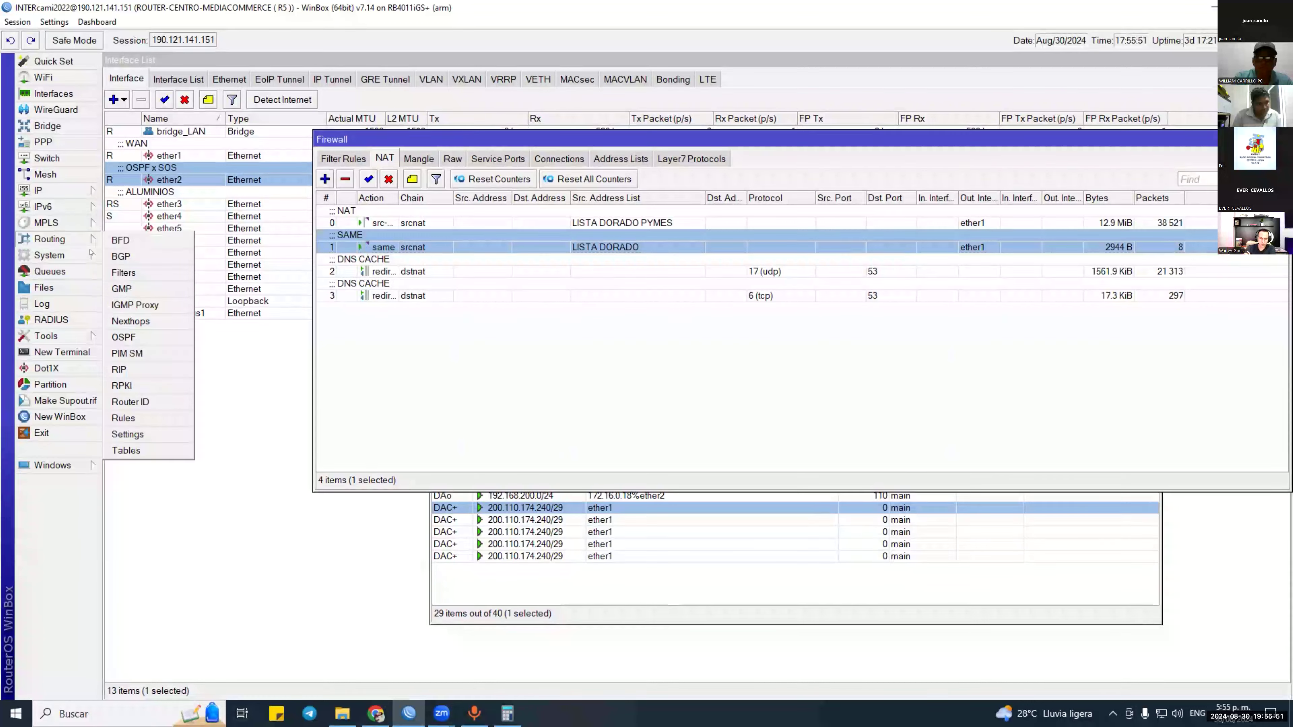
pyautogui.click(151, 338)
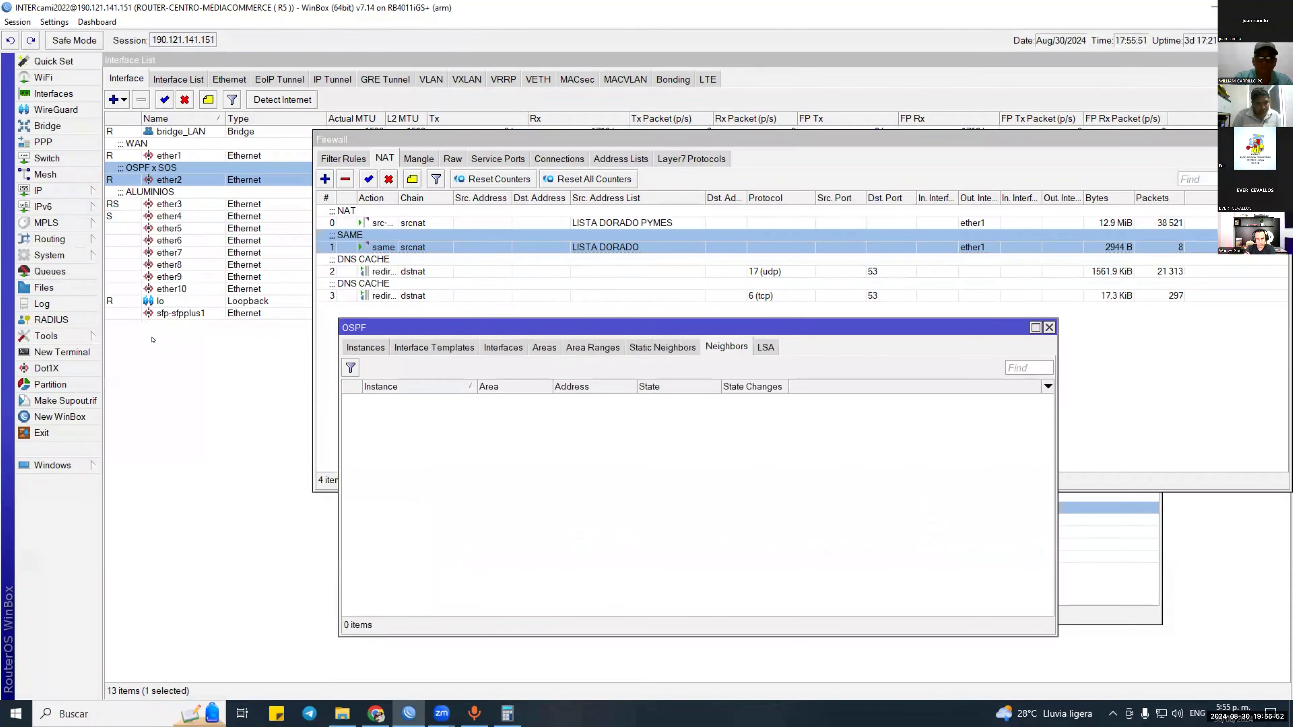
pyautogui.click(370, 350)
pyautogui.doubleClick(389, 398)
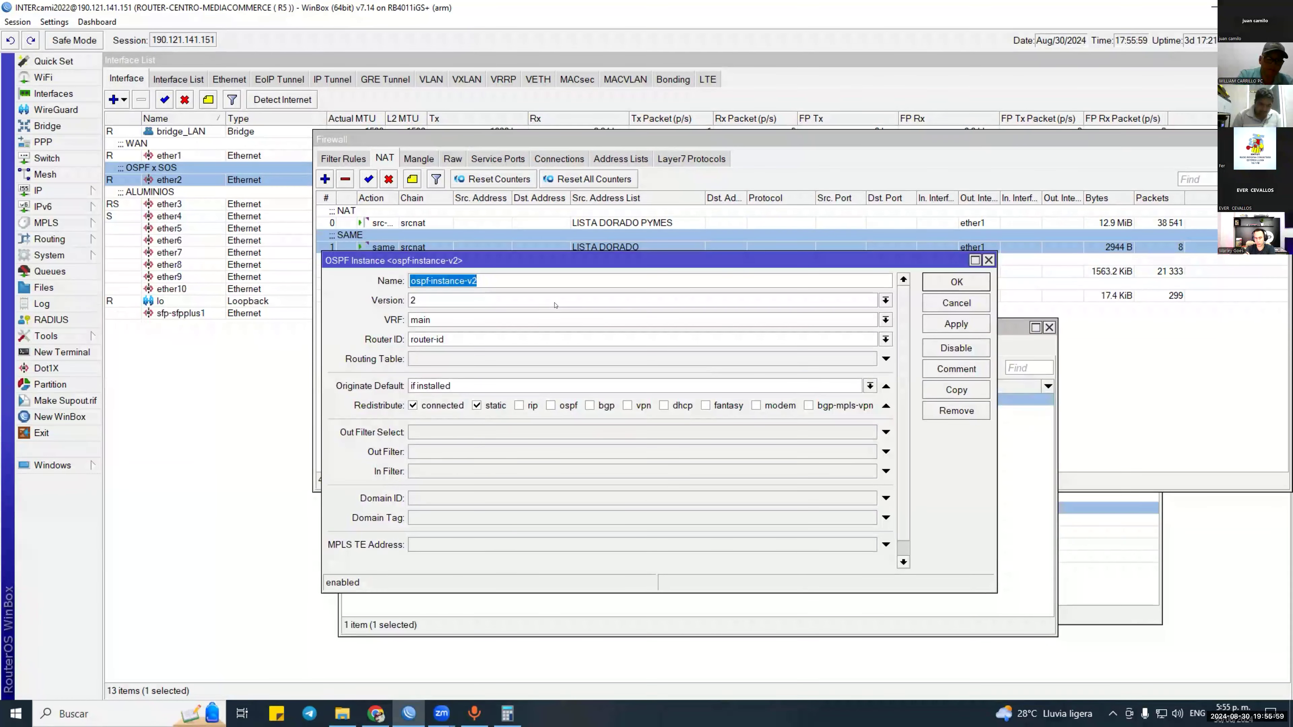
pyautogui.click(956, 282)
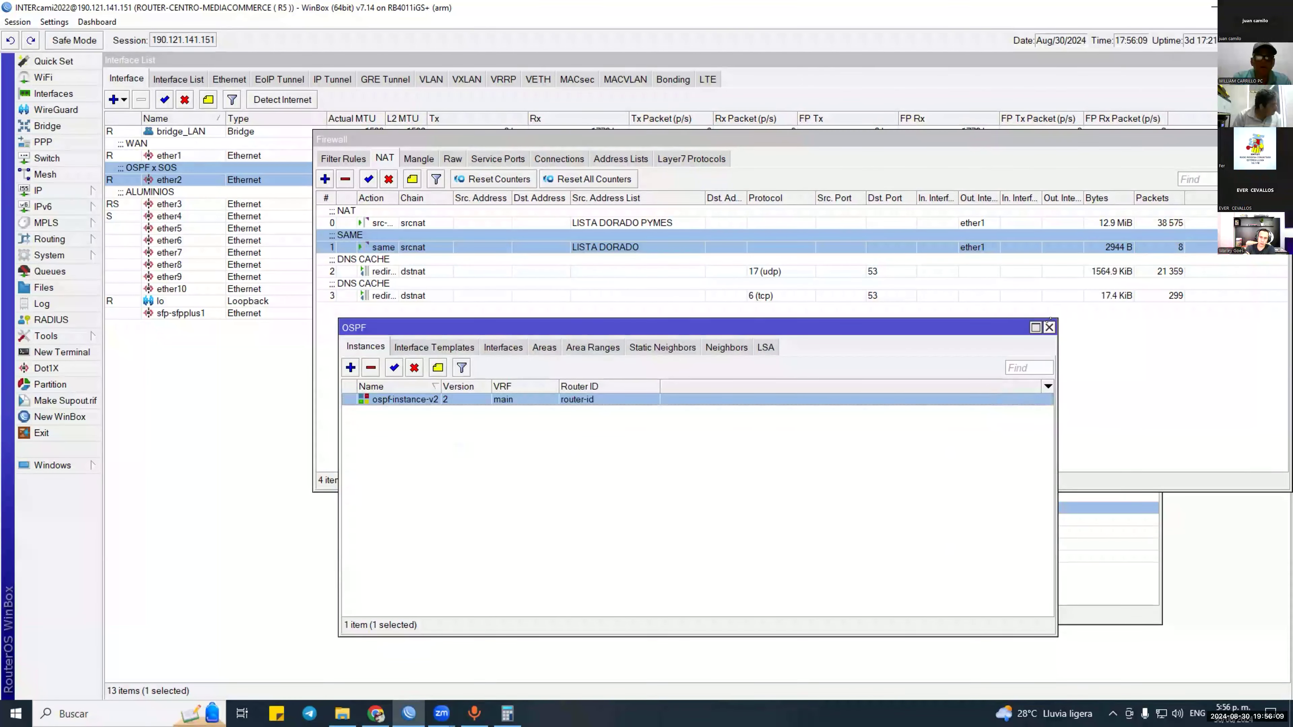
pyautogui.click(1049, 326)
# Examine the static 1.1.1.1/32 route and the default routes in the IP route list.
pyautogui.click(533, 597)
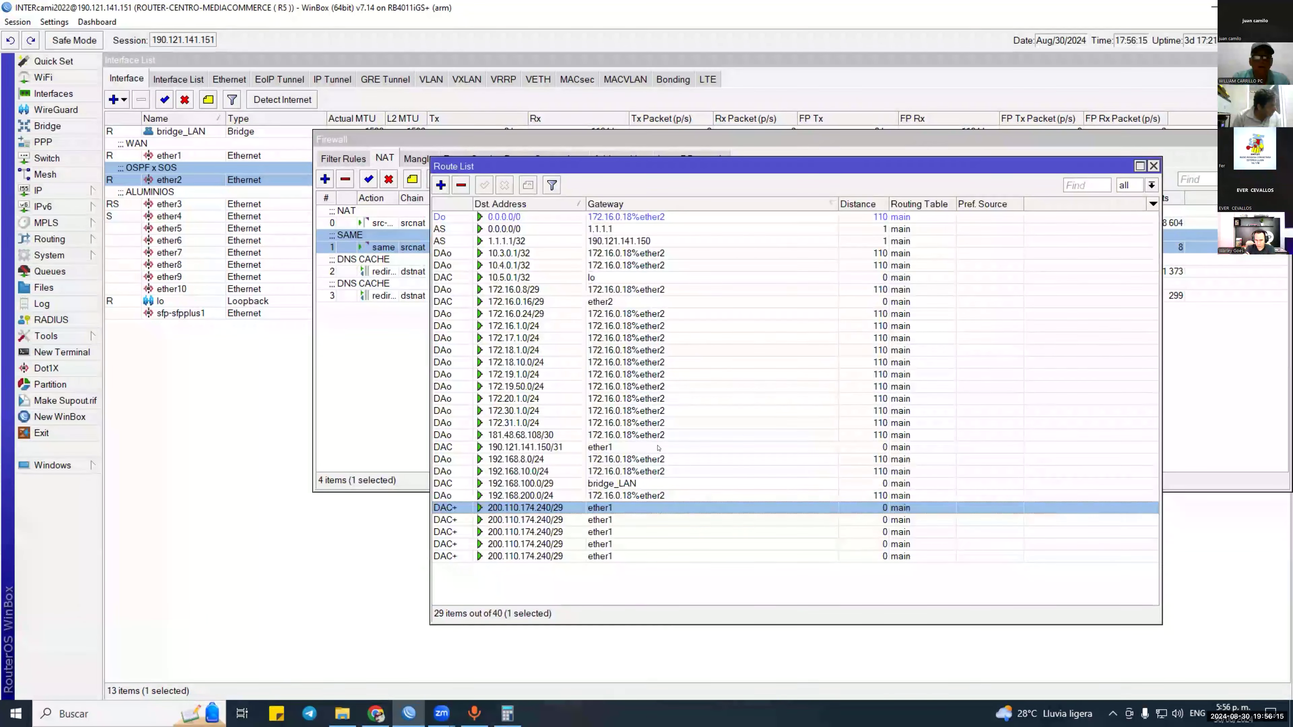
pyautogui.click(617, 242)
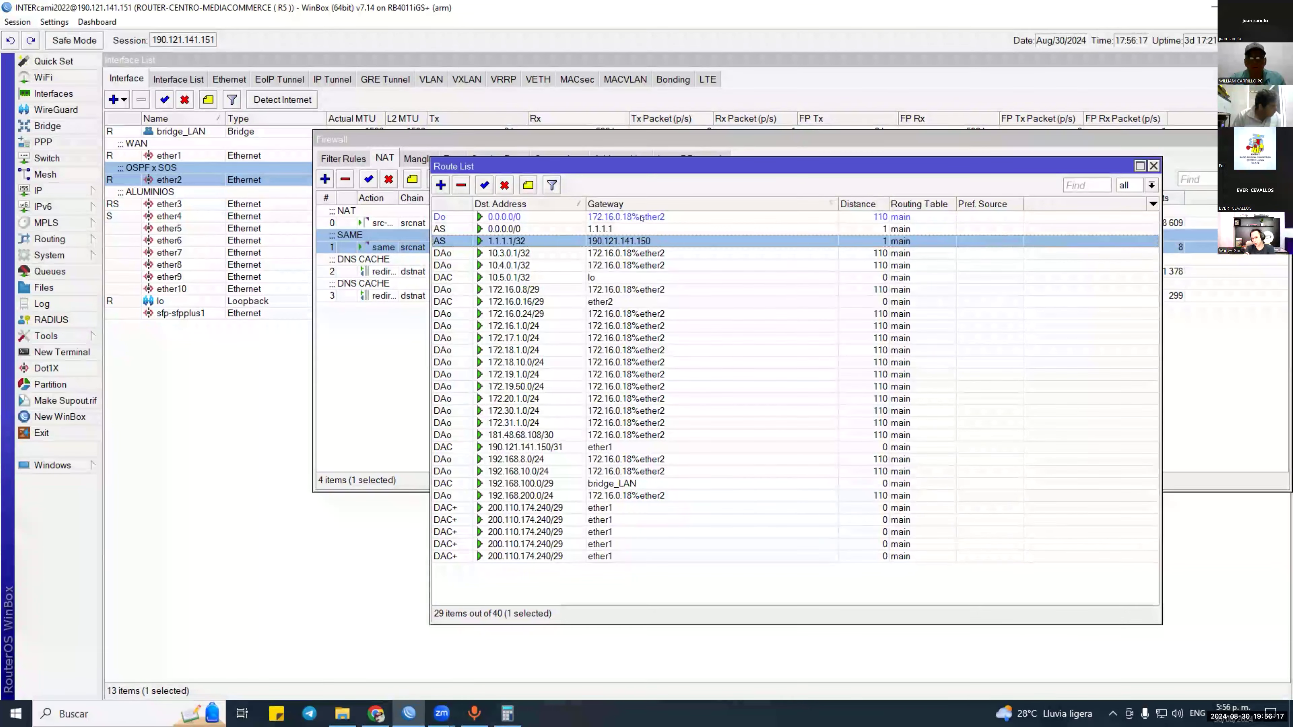
pyautogui.press('Up')
pyautogui.press('Up')
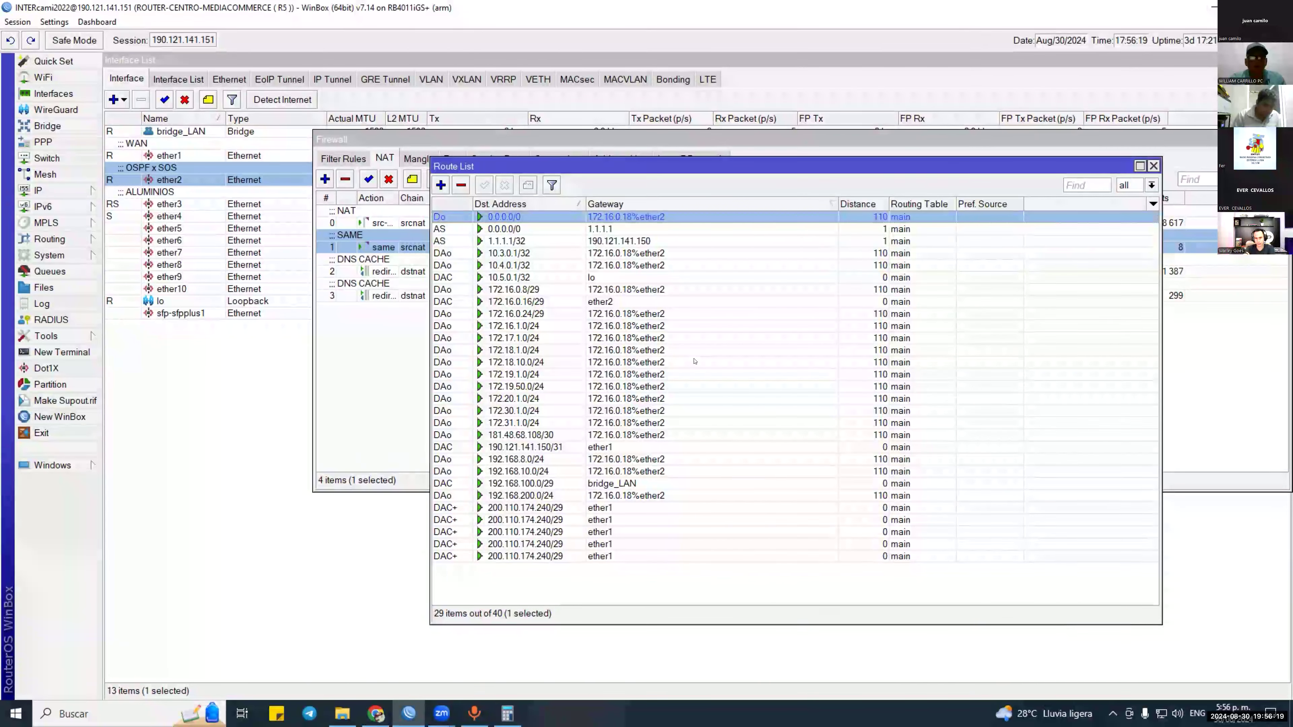